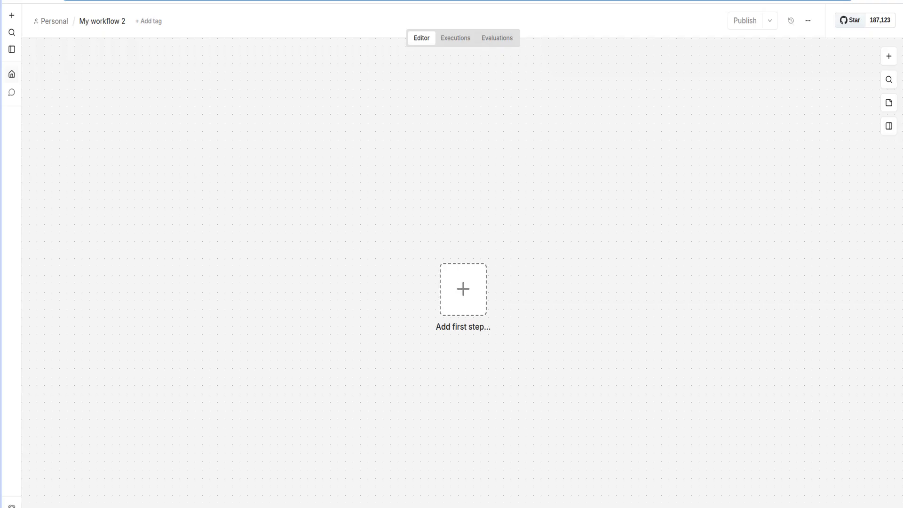
Step: Add a Webhook trigger as the first node of the empty workflow, keeping its default parameters
{"action": "key", "text": "Tab"}
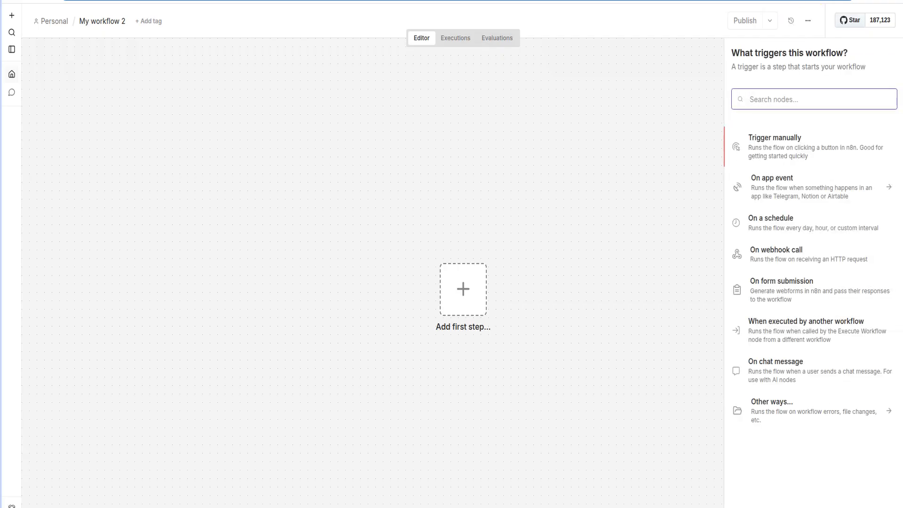
{"action": "type", "text": "webhook"}
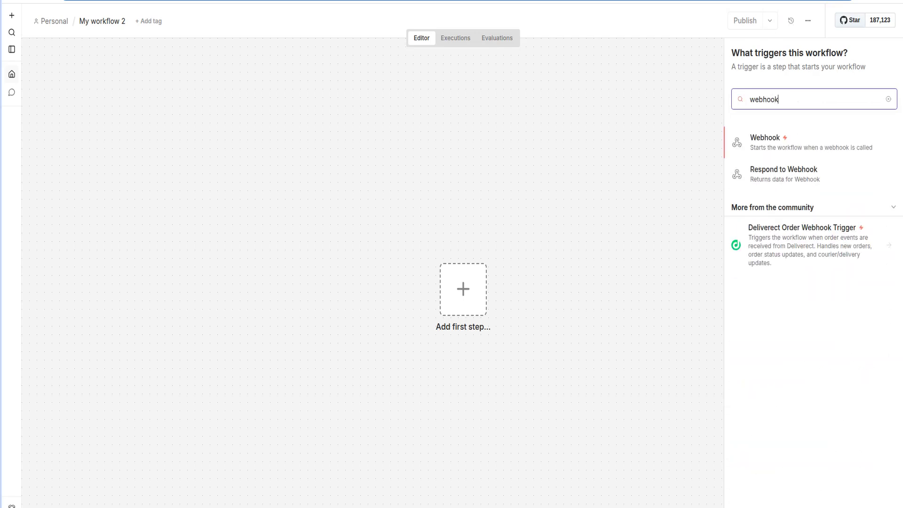
{"action": "key", "text": "Return"}
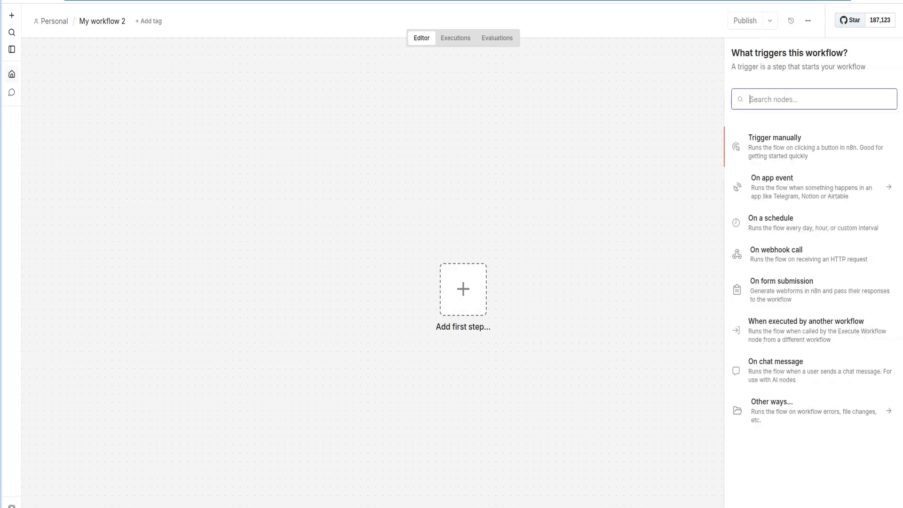
{"action": "type", "text": "webhook"}
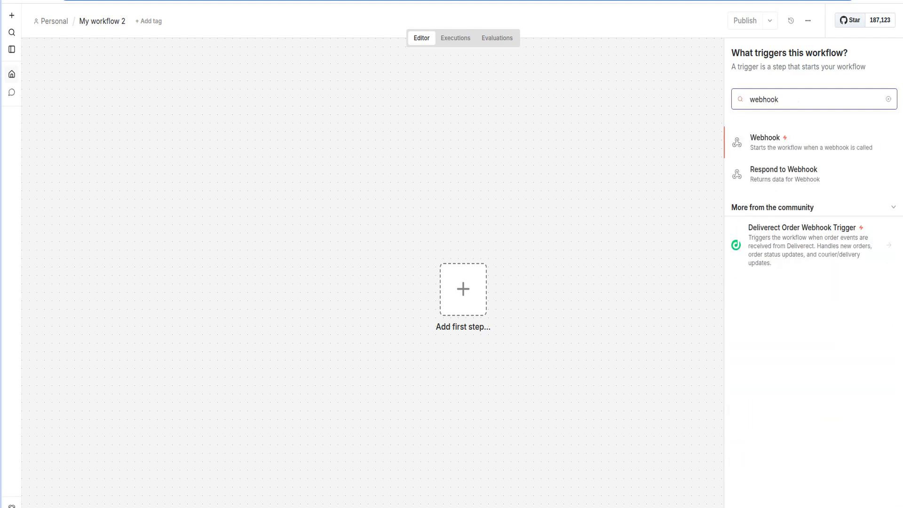
{"action": "key", "text": "Return"}
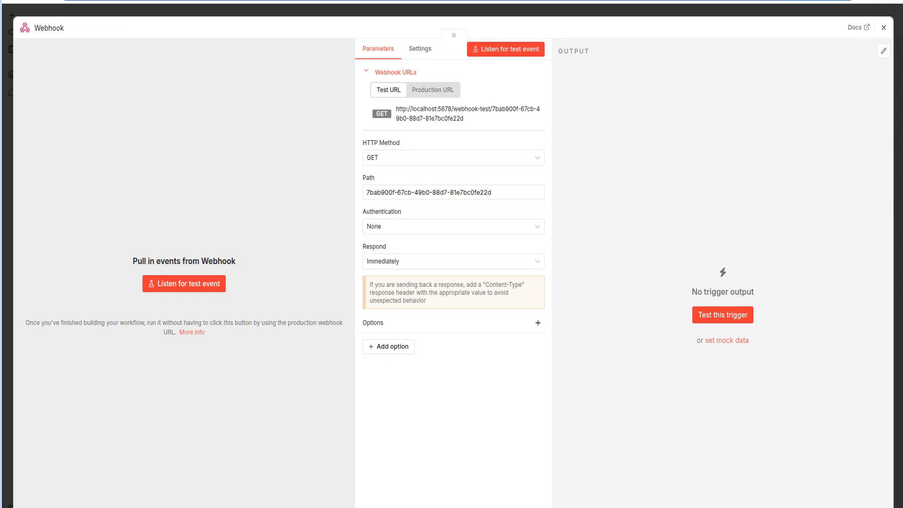
{"action": "key", "text": "Escape"}
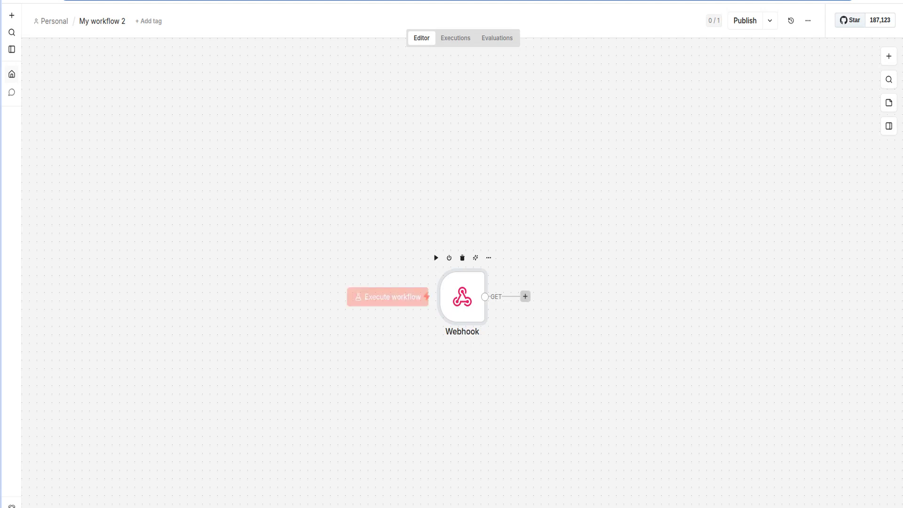
{"action": "left_click", "coordinate": [525, 297]}
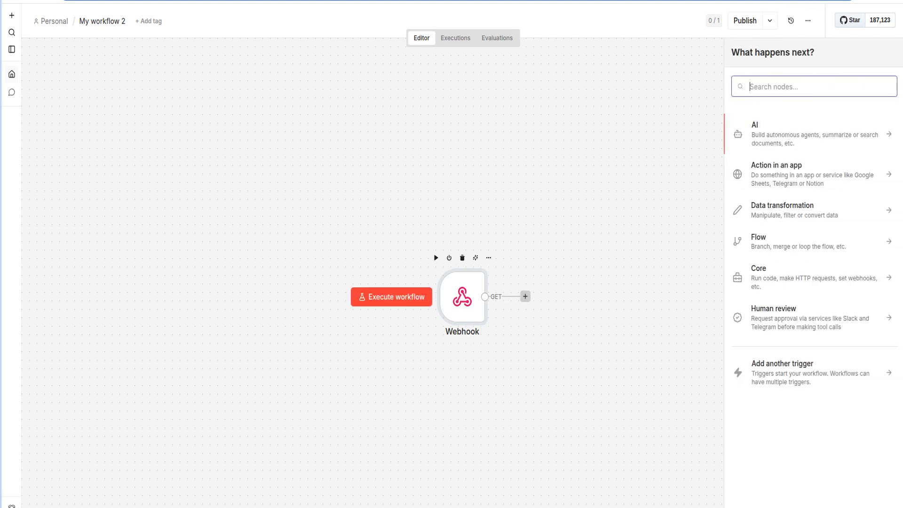
{"action": "type", "text": "code"}
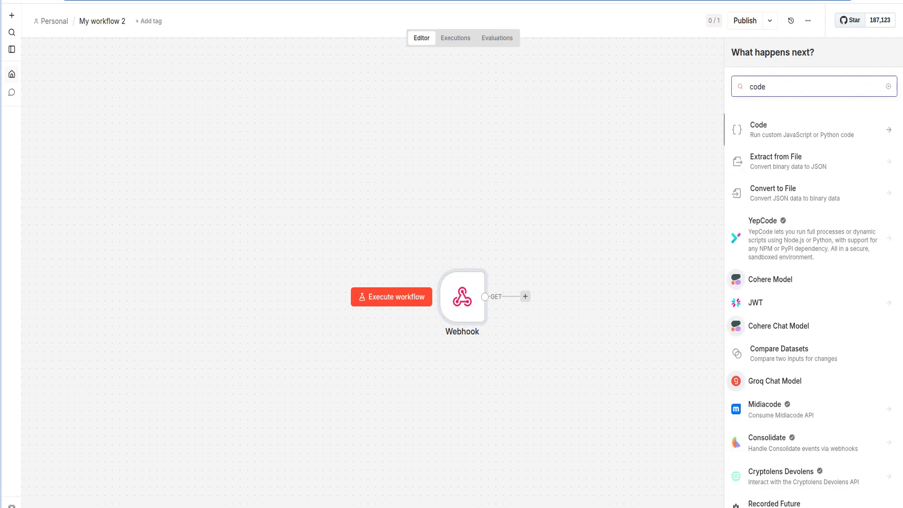
{"action": "key", "text": "Return"}
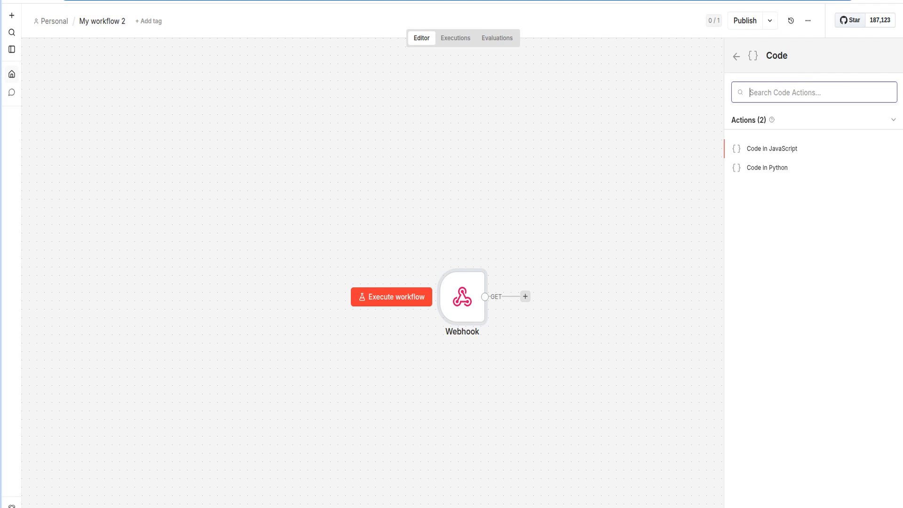
{"action": "left_click", "coordinate": [772, 149]}
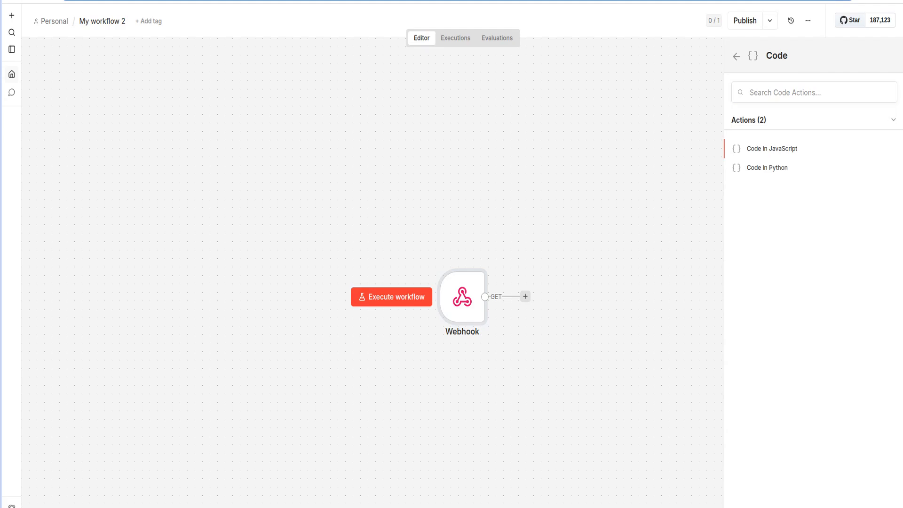
{"action": "key", "text": "Escape"}
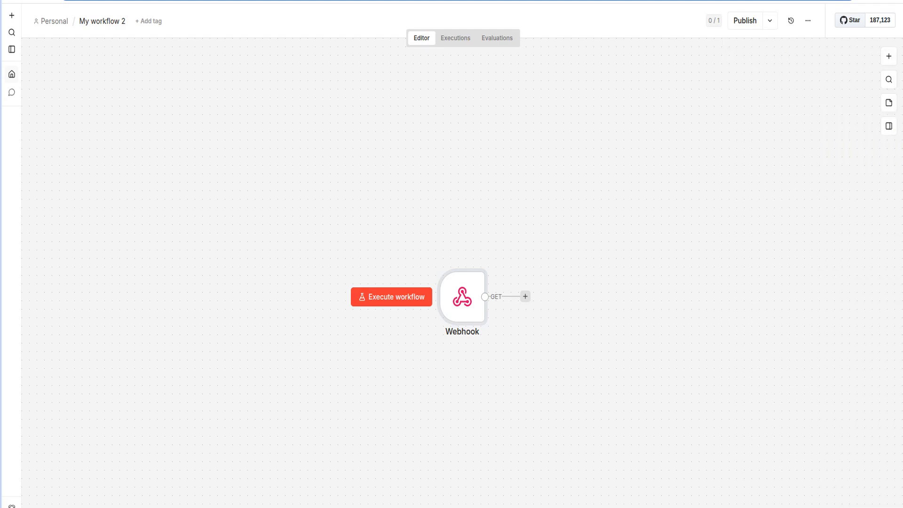
Step: Add an AI Agent node after the Webhook, keeping its default prompt settings
{"action": "left_click", "coordinate": [525, 297]}
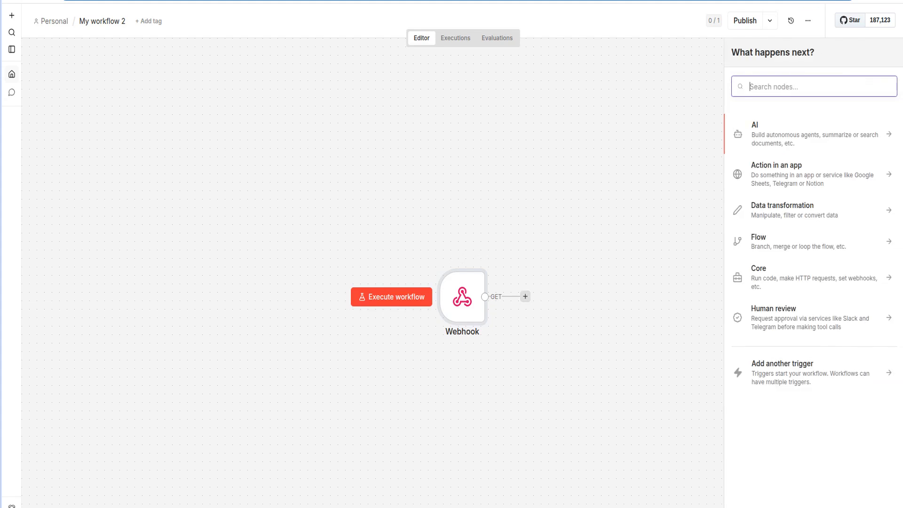
{"action": "type", "text": "AI Agent"}
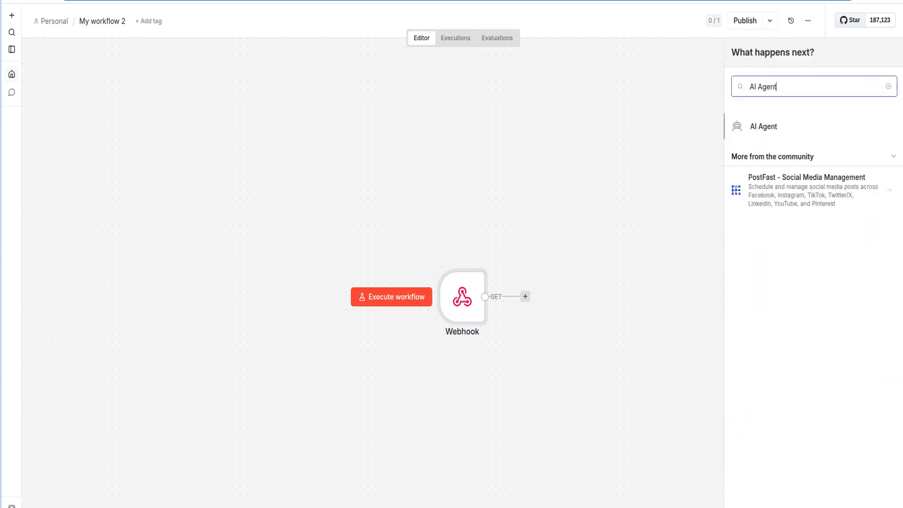
{"action": "key", "text": "Return"}
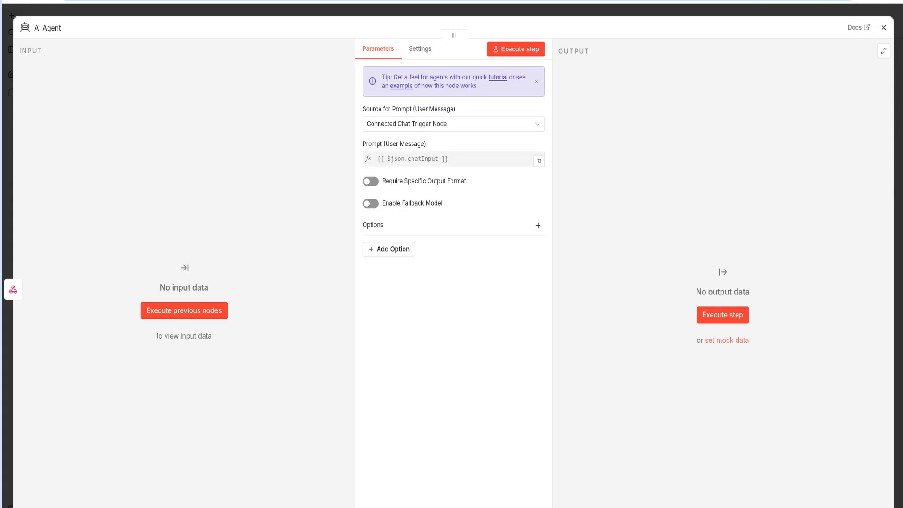
{"action": "left_click", "coordinate": [452, 158]}
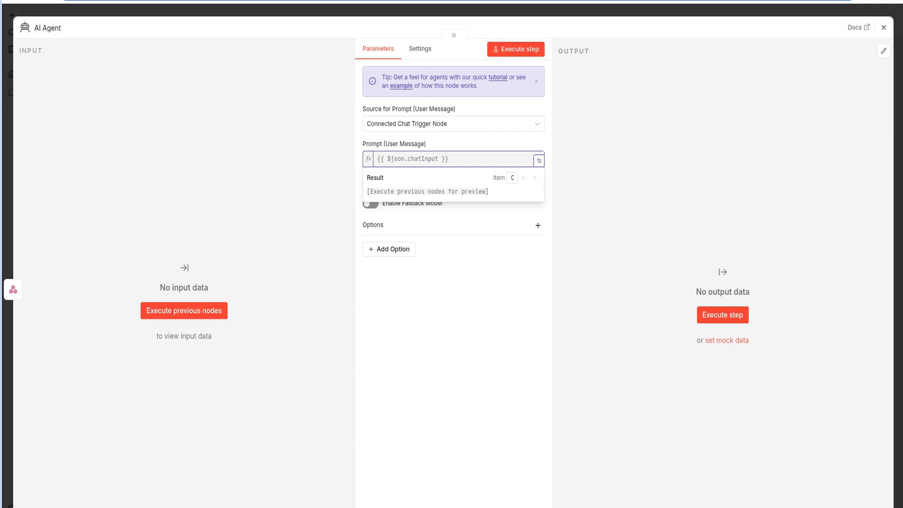
{"action": "left_click", "coordinate": [805, 2]}
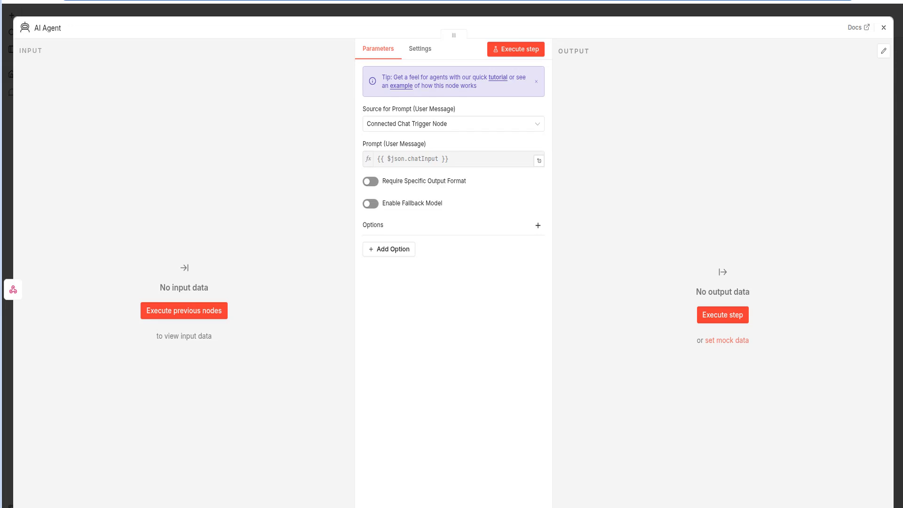
{"action": "key", "text": "Escape"}
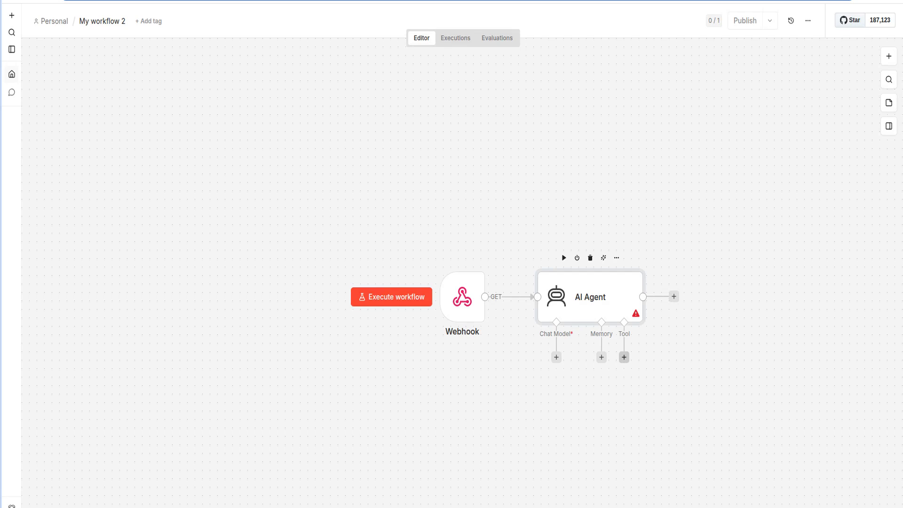
Step: Attach the human-in-the-loop Slack approval node to the AI Agent's Tool connection
{"action": "left_click", "coordinate": [624, 357]}
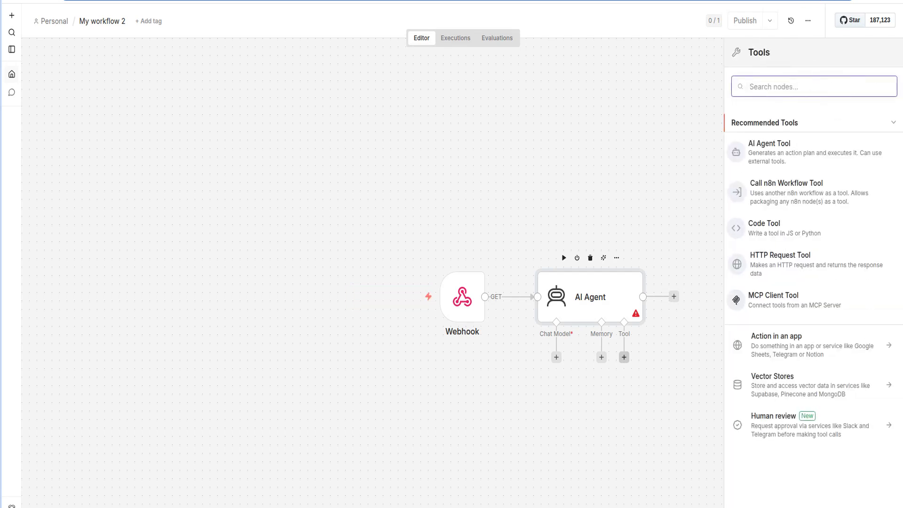
{"action": "type", "text": "slack"}
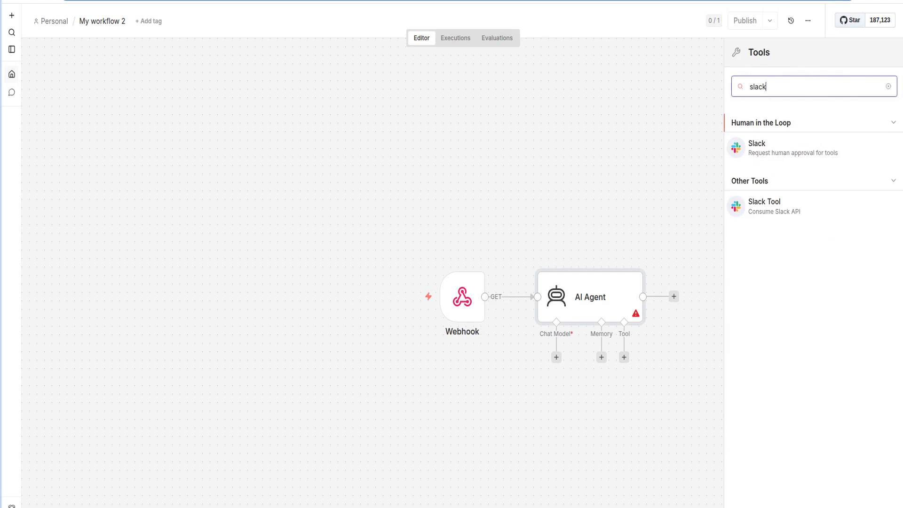
{"action": "key", "text": "Return"}
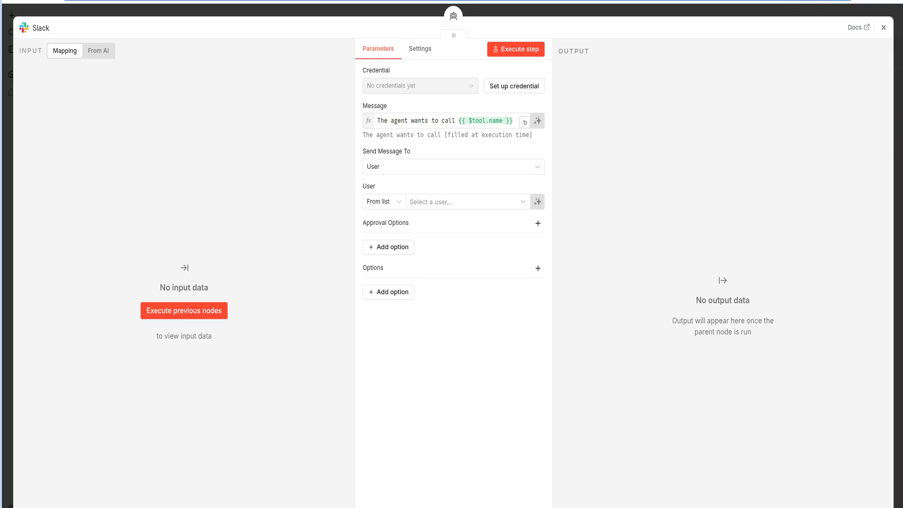
{"action": "left_click", "coordinate": [387, 121]}
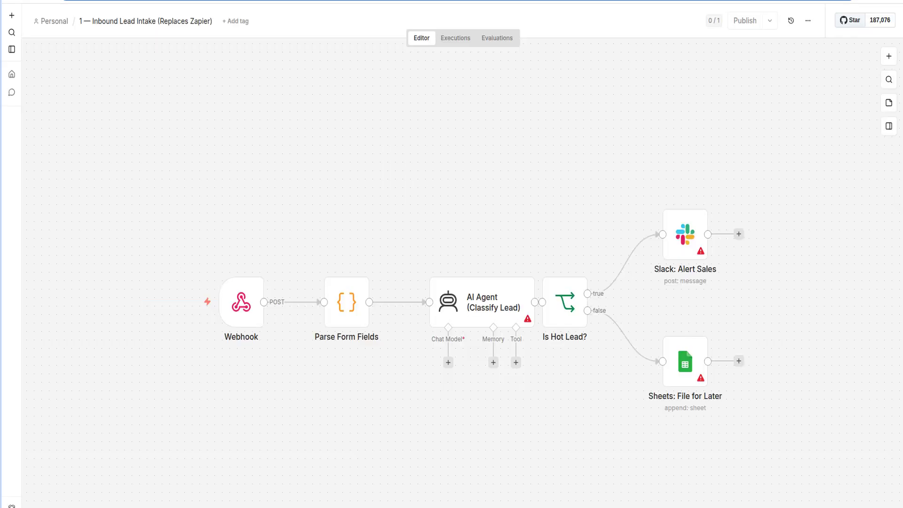
Step: Examine the parameters of the Webhook, Parse Form Fields and AI Agent (Classify Lead) nodes in the Inbound Lead Intake workflow
{"action": "left_click", "coordinate": [241, 302]}
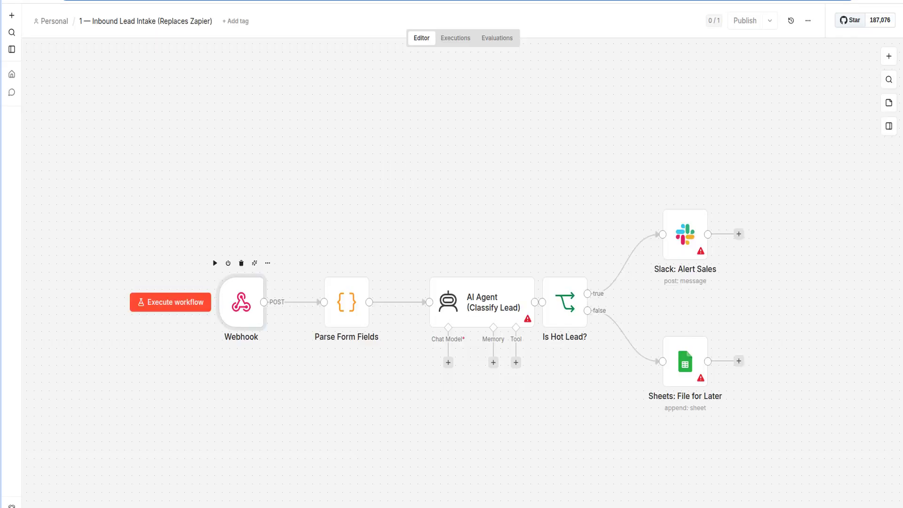
{"action": "double_click", "coordinate": [241, 302]}
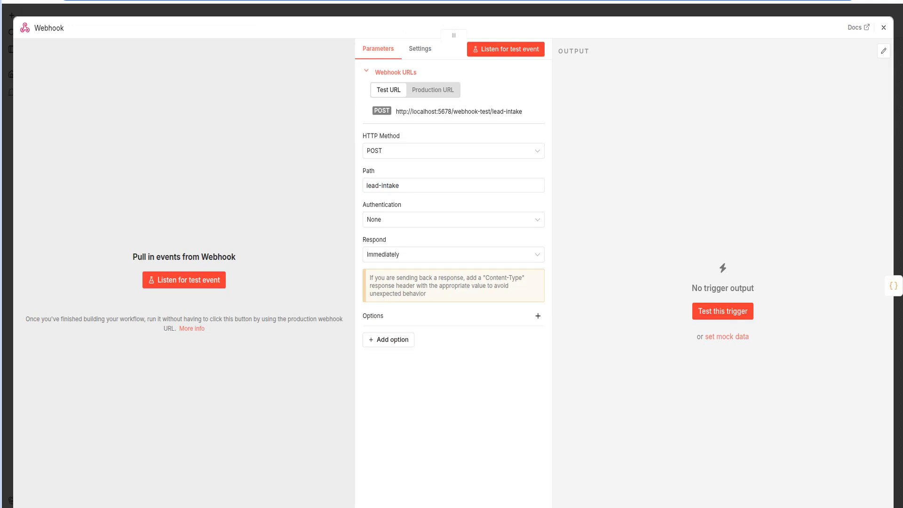
{"action": "key", "text": "Escape"}
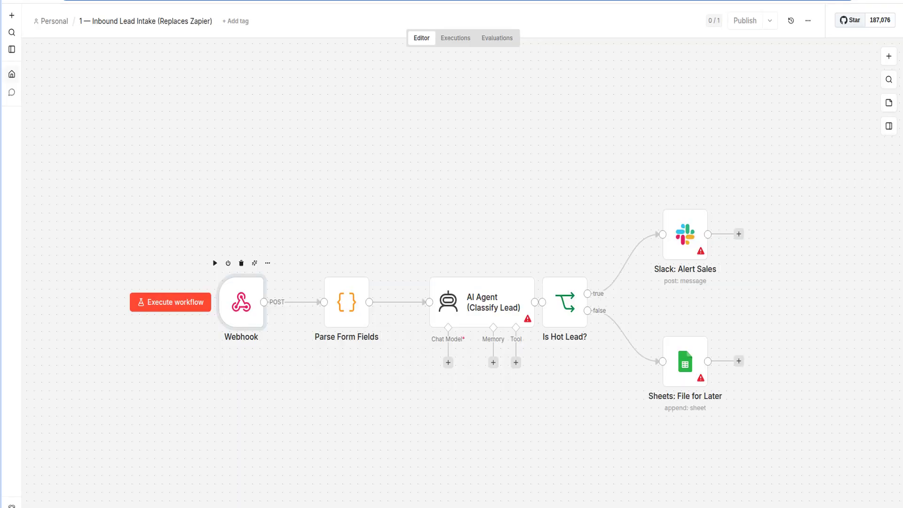
{"action": "left_click", "coordinate": [346, 302]}
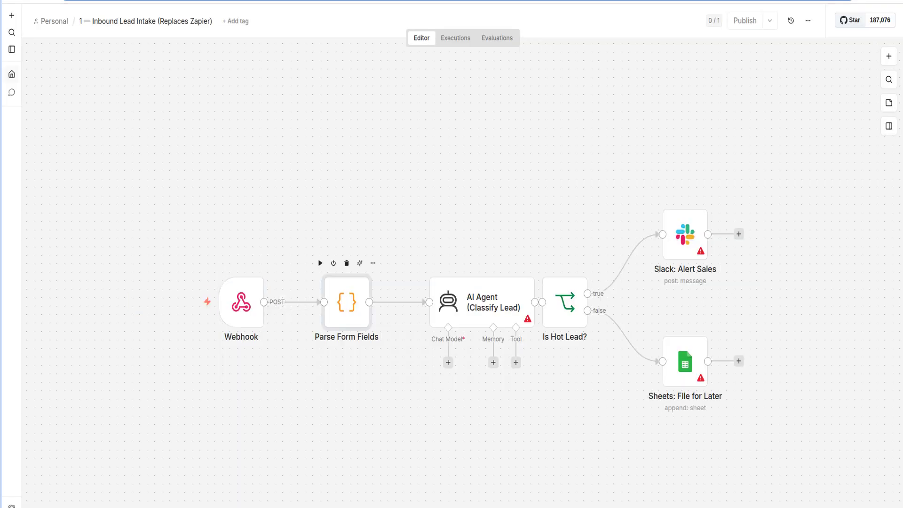
{"action": "key", "text": "Return"}
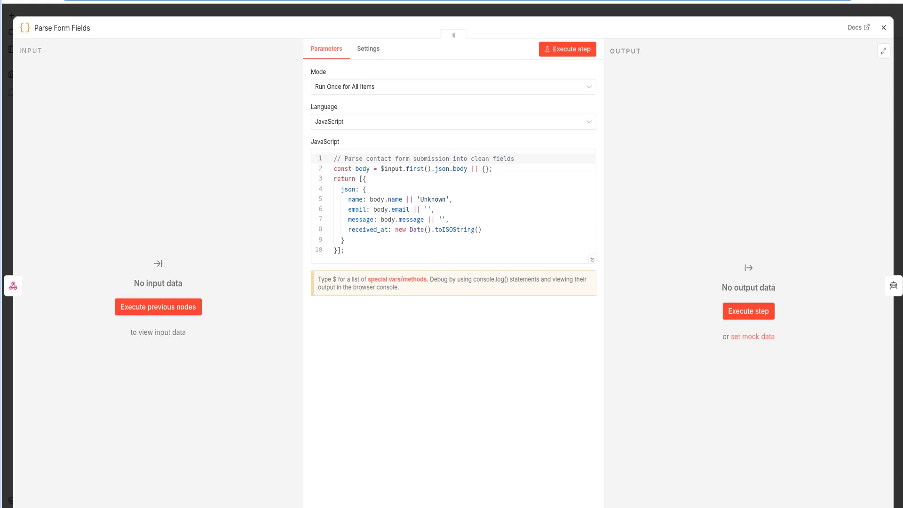
{"action": "key", "text": "Escape"}
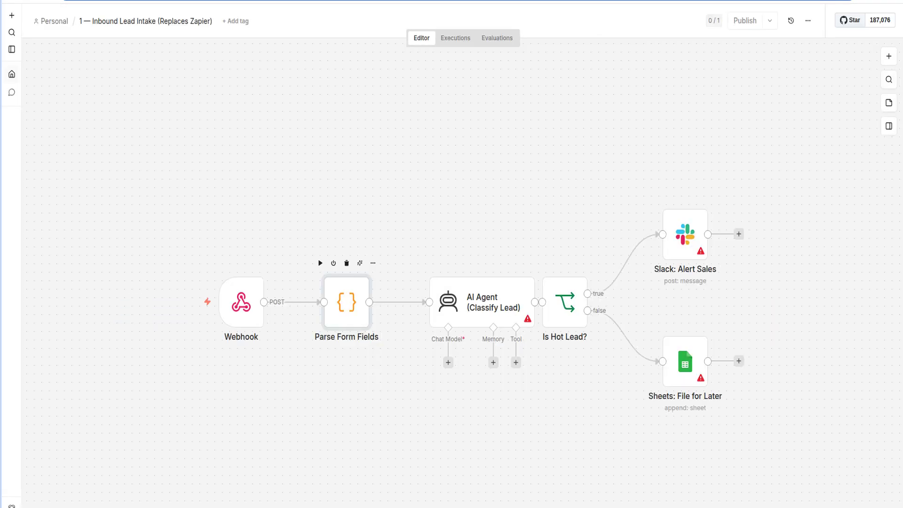
{"action": "left_click", "coordinate": [482, 301]}
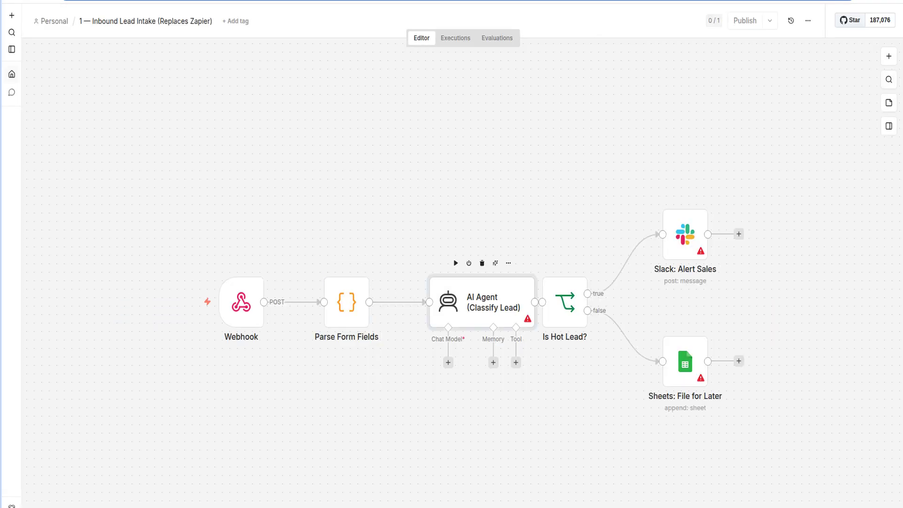
{"action": "key", "text": "Return"}
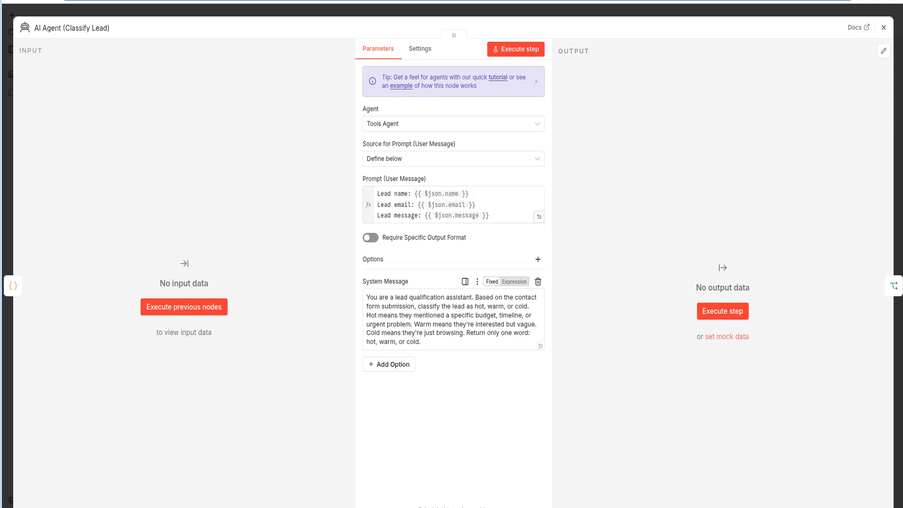
{"action": "key", "text": "Escape"}
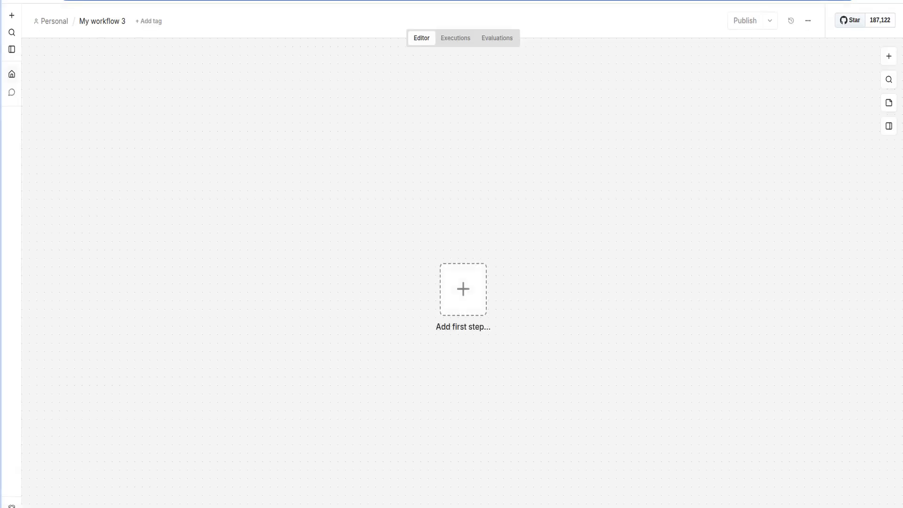
Step: Add a Schedule Trigger as the first node of My workflow 3, keeping its default parameters
{"action": "key", "text": "Tab"}
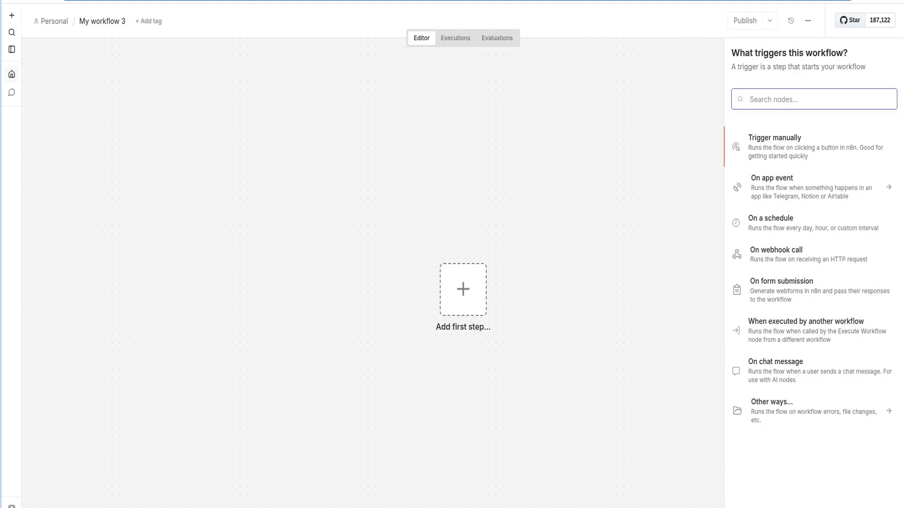
{"action": "type", "text": "schedule"}
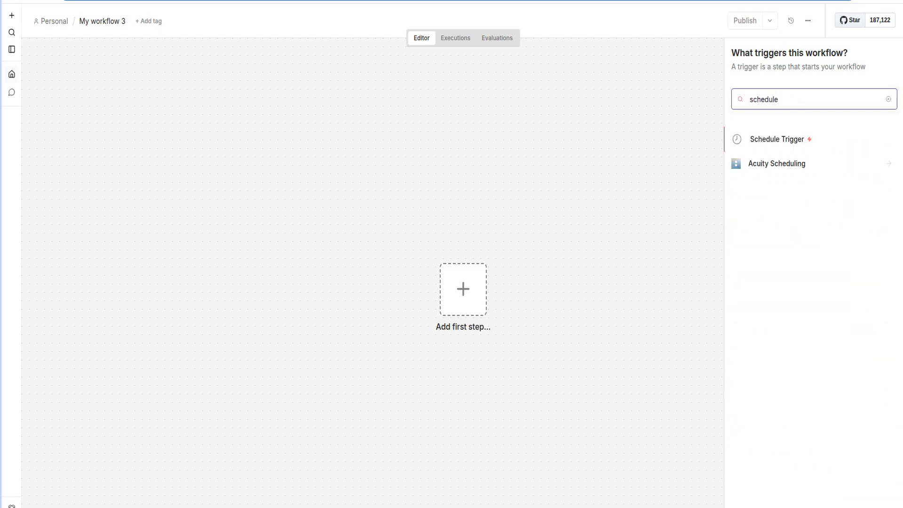
{"action": "key", "text": "Return"}
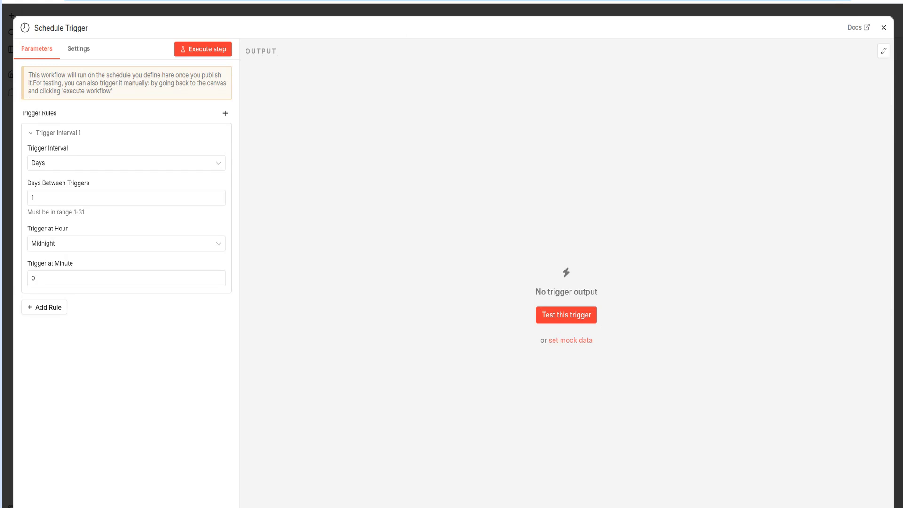
{"action": "key", "text": "Escape"}
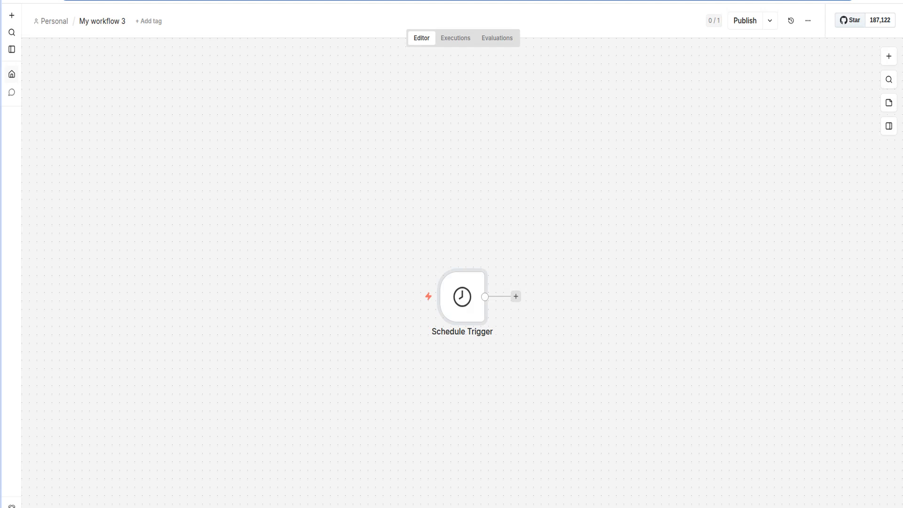
Step: Add an HTTP Request node after the Schedule Trigger, keeping its default GET method and other parameters
{"action": "left_click", "coordinate": [515, 297]}
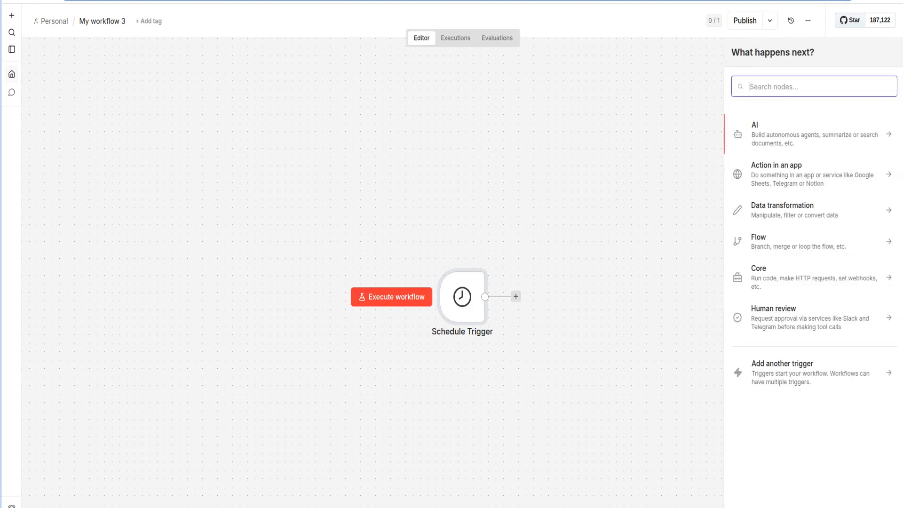
{"action": "type", "text": "HTTP Request"}
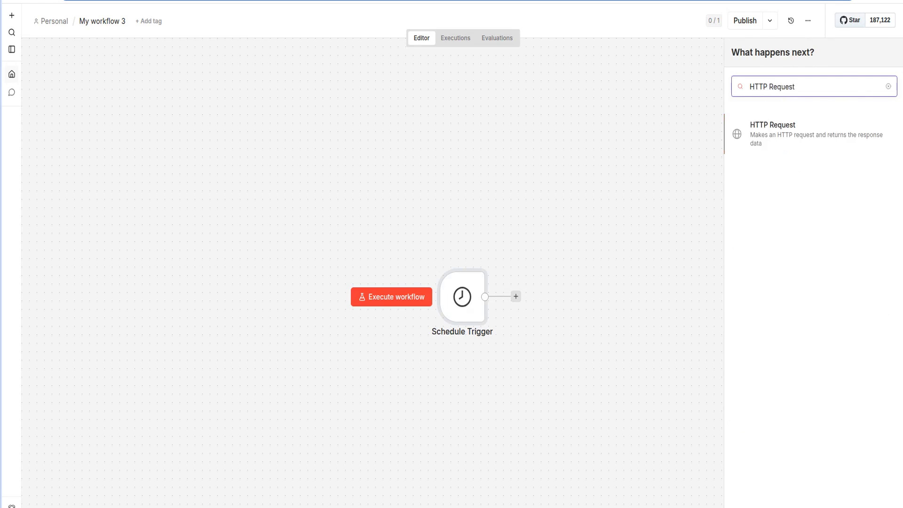
{"action": "key", "text": "Return"}
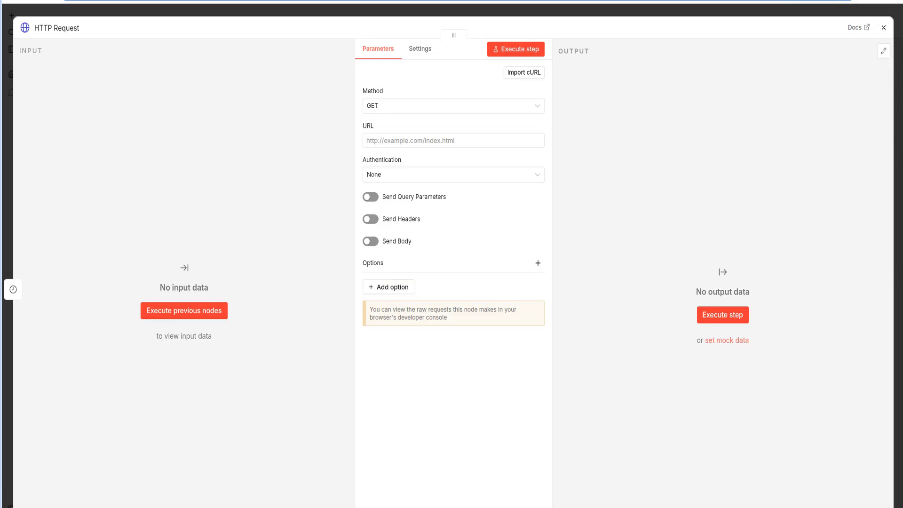
{"action": "key", "text": "Escape"}
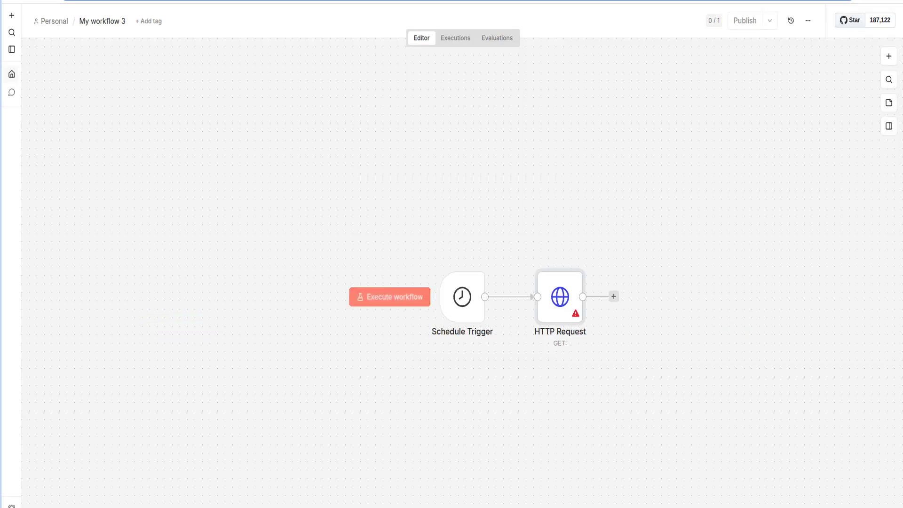
{"action": "left_click", "coordinate": [614, 296]}
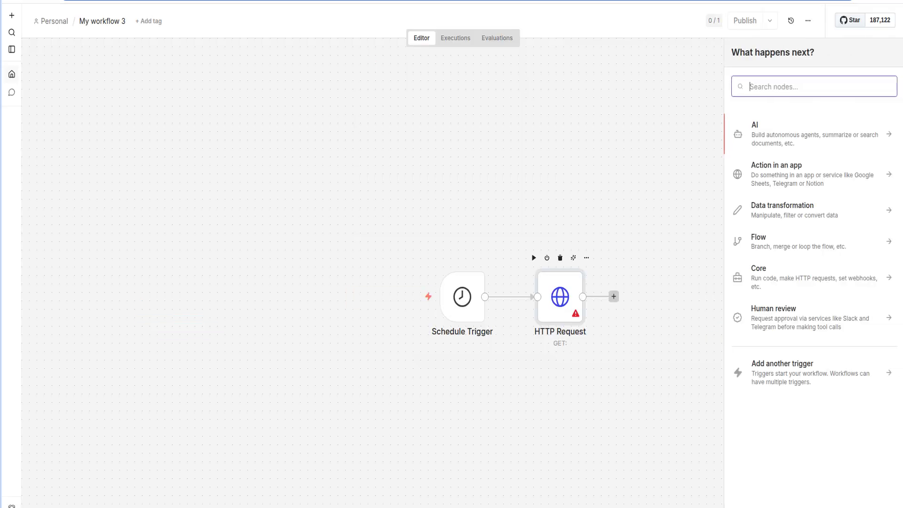
{"action": "type", "text": "code"}
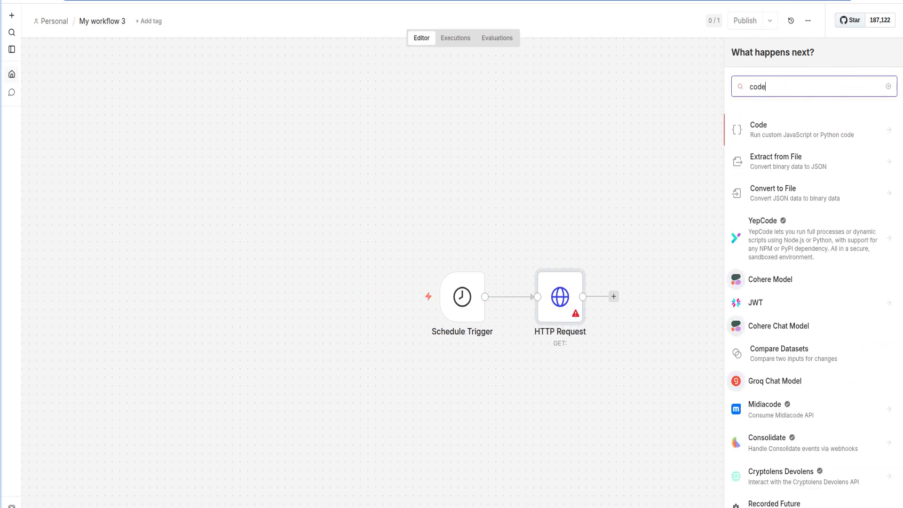
{"action": "key", "text": "Return"}
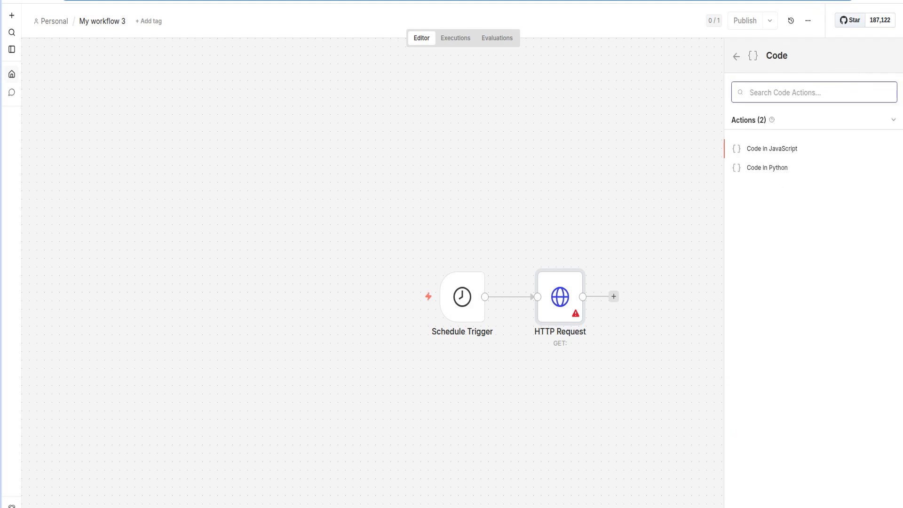
{"action": "key", "text": "Escape"}
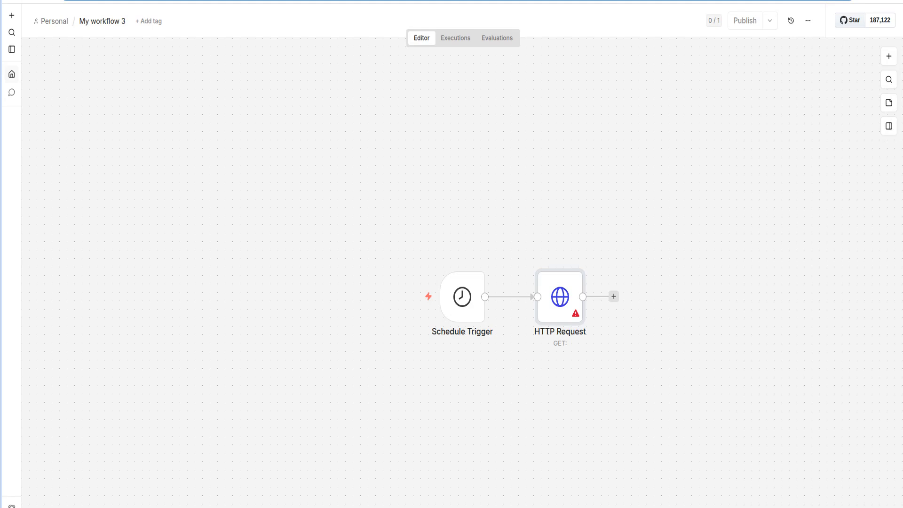
Step: Add an AI Agent node after the HTTP Request node, keeping its default prompt source and user message
{"action": "left_click", "coordinate": [613, 296]}
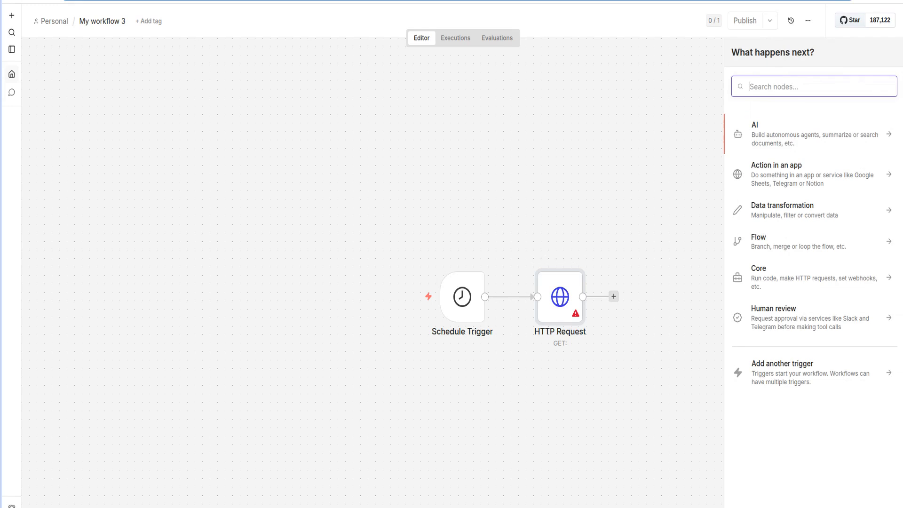
{"action": "type", "text": "AI Agent"}
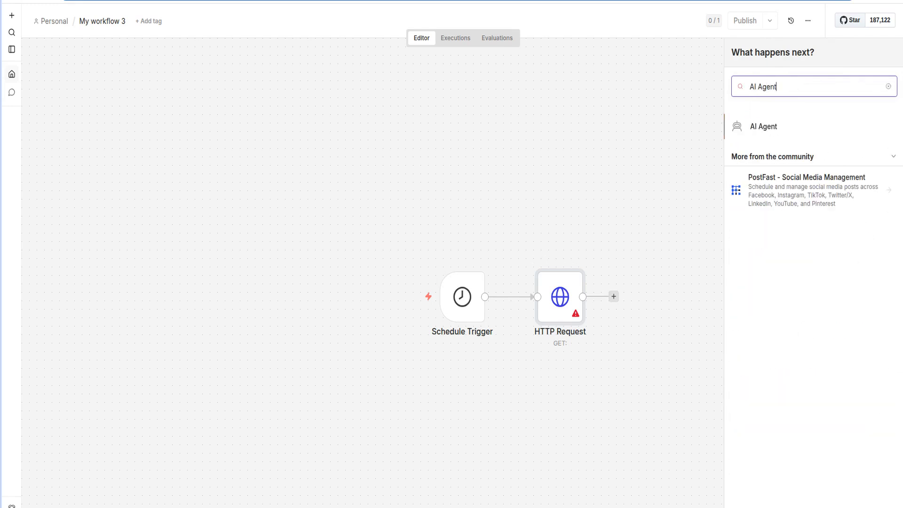
{"action": "key", "text": "Return"}
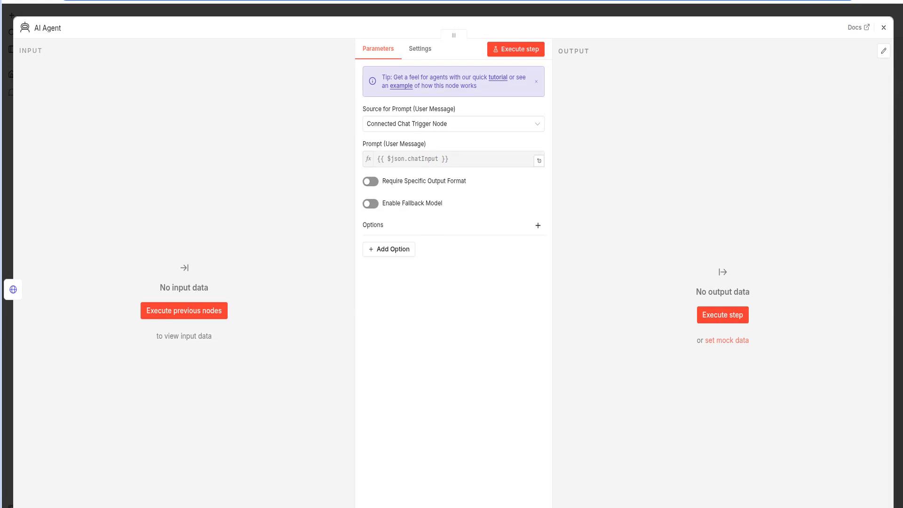
{"action": "left_click", "coordinate": [448, 159]}
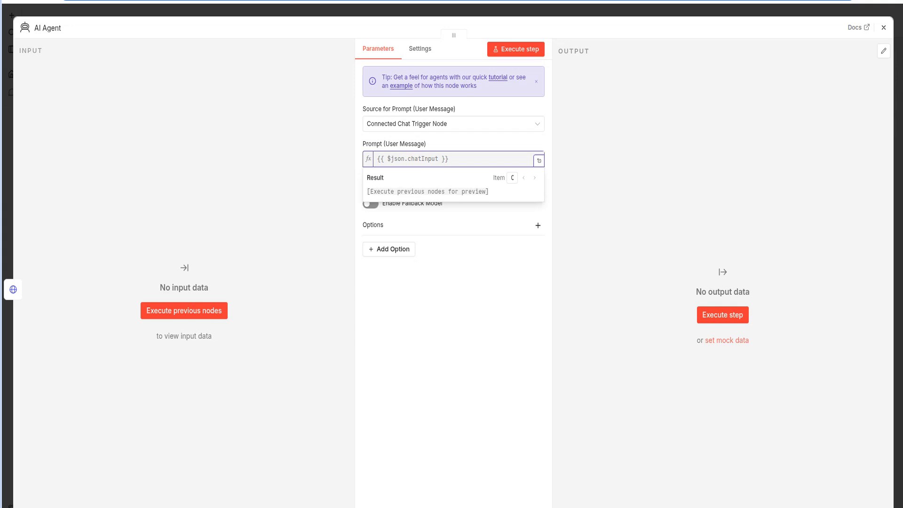
{"action": "left_click", "coordinate": [811, 1]}
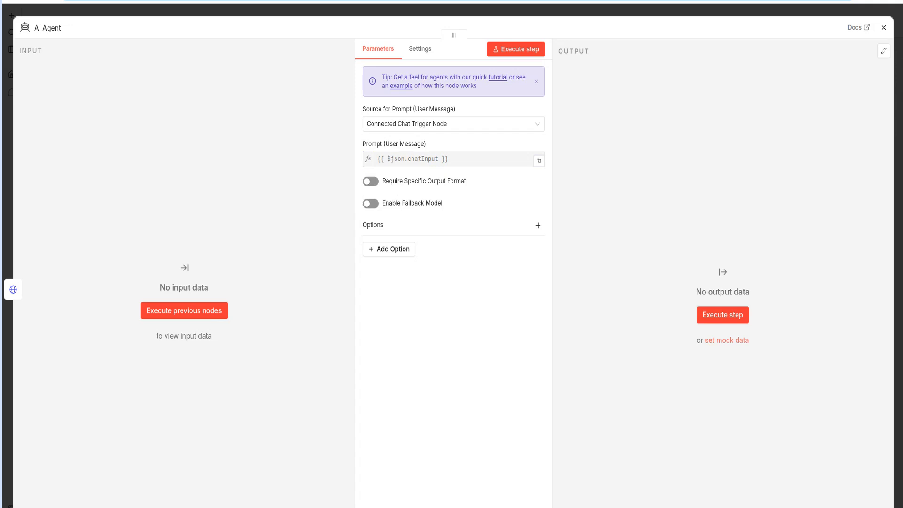
{"action": "left_click", "coordinate": [451, 159]}
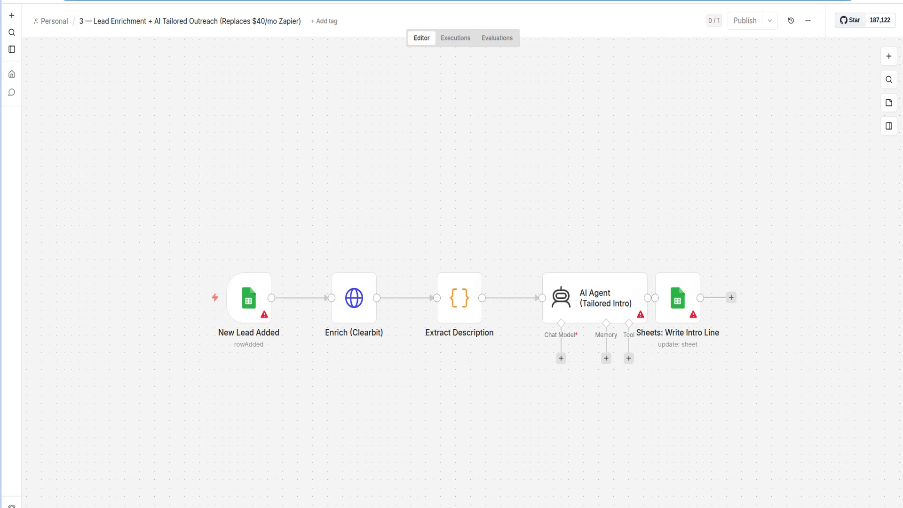
Step: Examine the parameters of every node in the Lead Enrichment + AI Tailored Outreach workflow, from New Lead Added through Sheets: Write Intro Line
{"action": "left_click", "coordinate": [249, 298]}
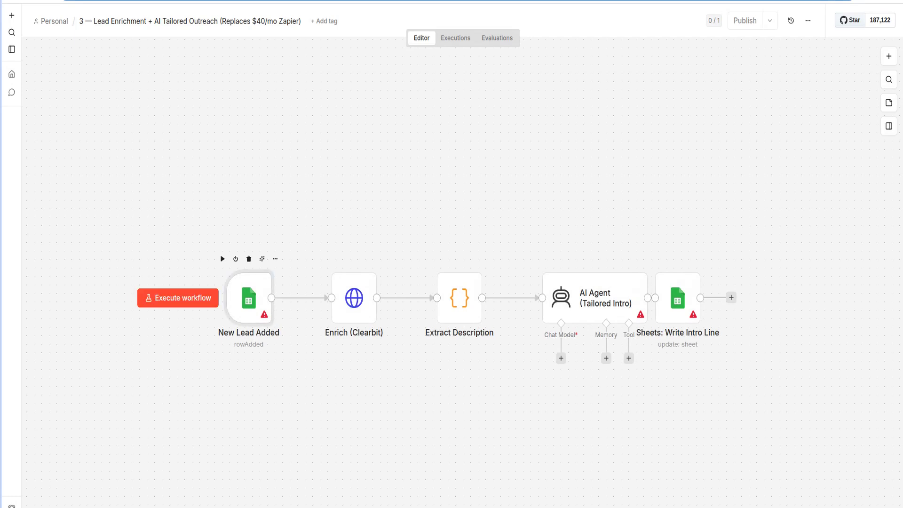
{"action": "key", "text": "Return"}
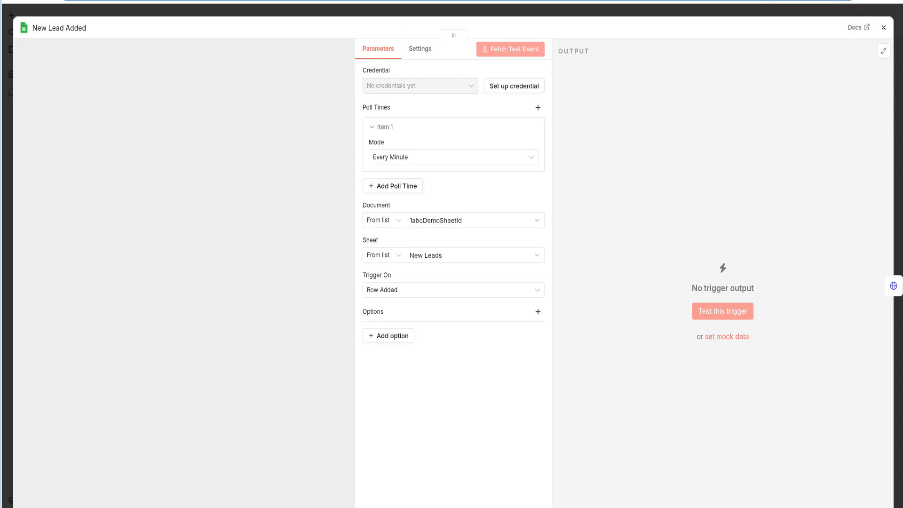
{"action": "key", "text": "Escape"}
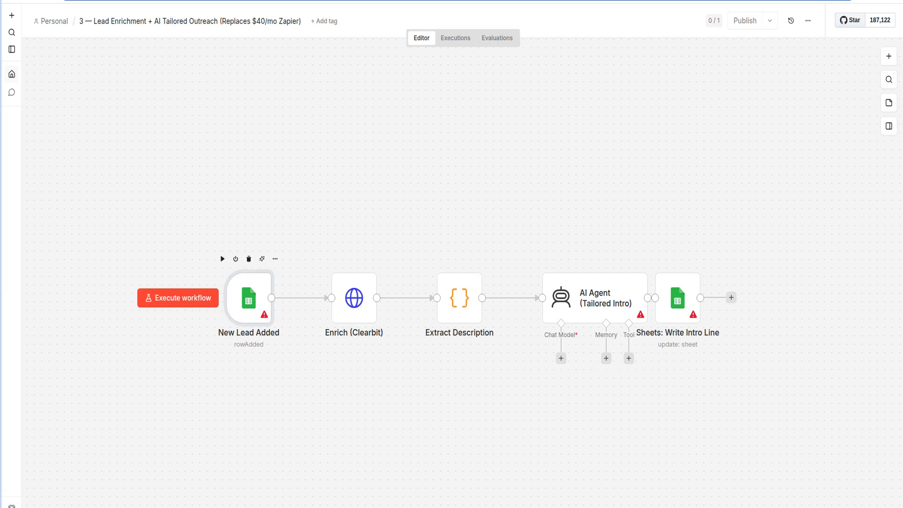
{"action": "left_click", "coordinate": [354, 298]}
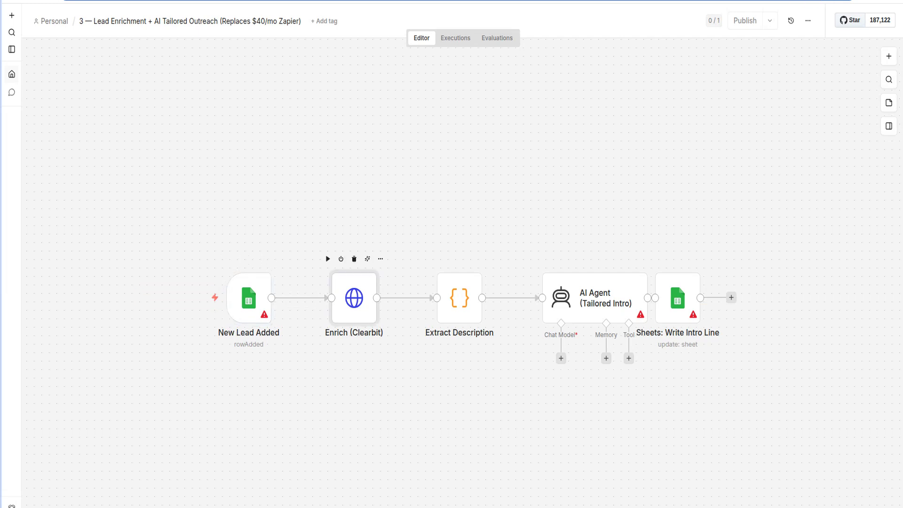
{"action": "key", "text": "Return"}
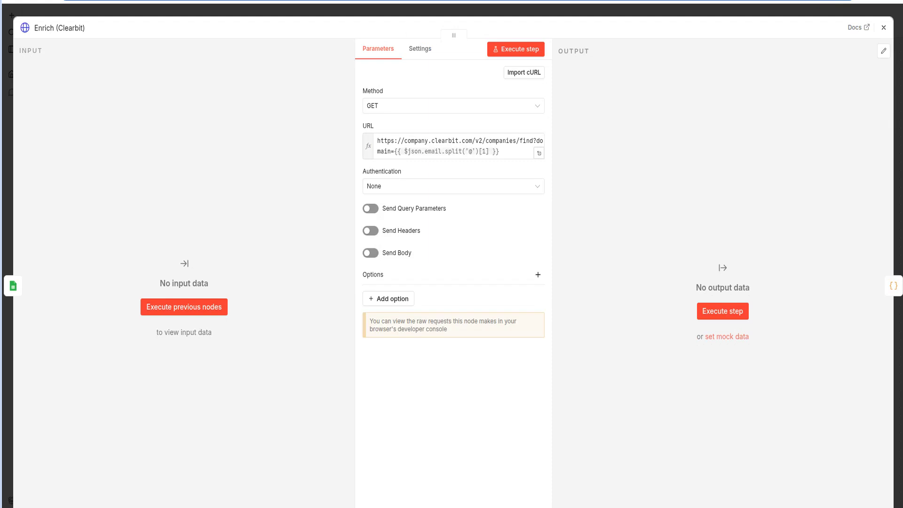
{"action": "key", "text": "Escape"}
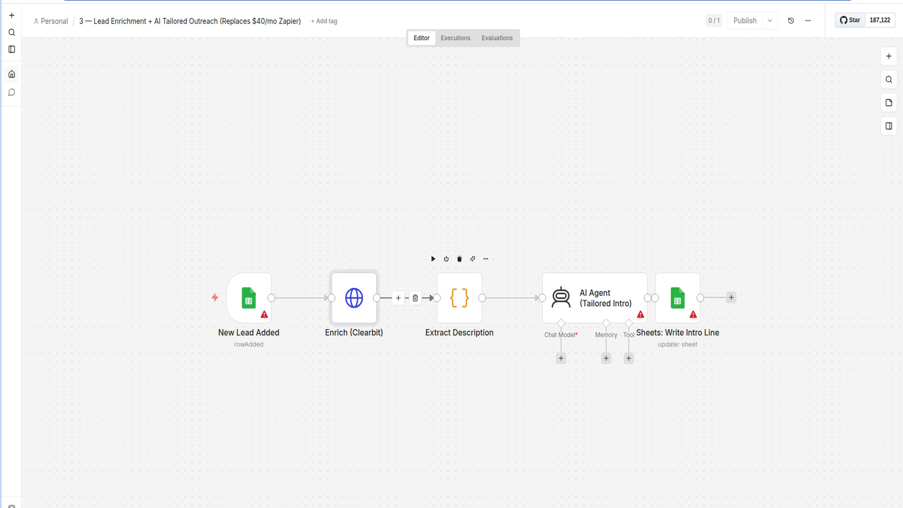
{"action": "left_click", "coordinate": [459, 297]}
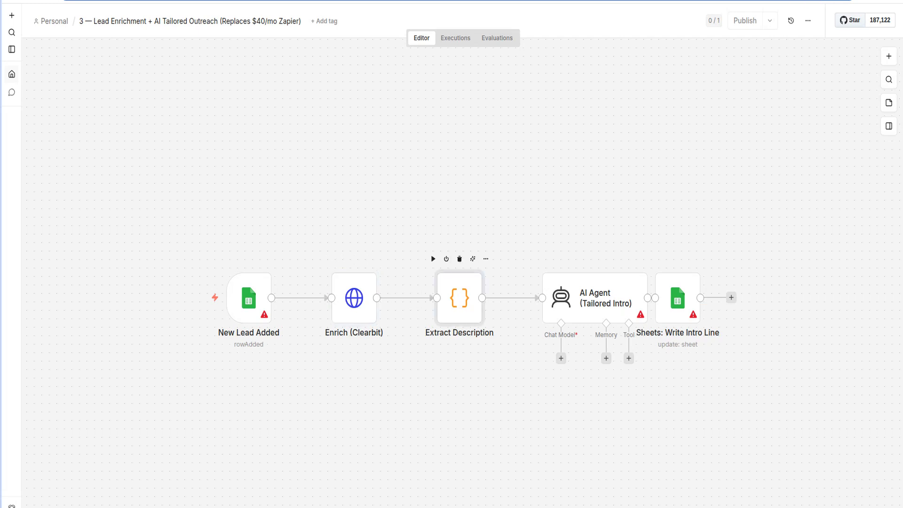
{"action": "key", "text": "Return"}
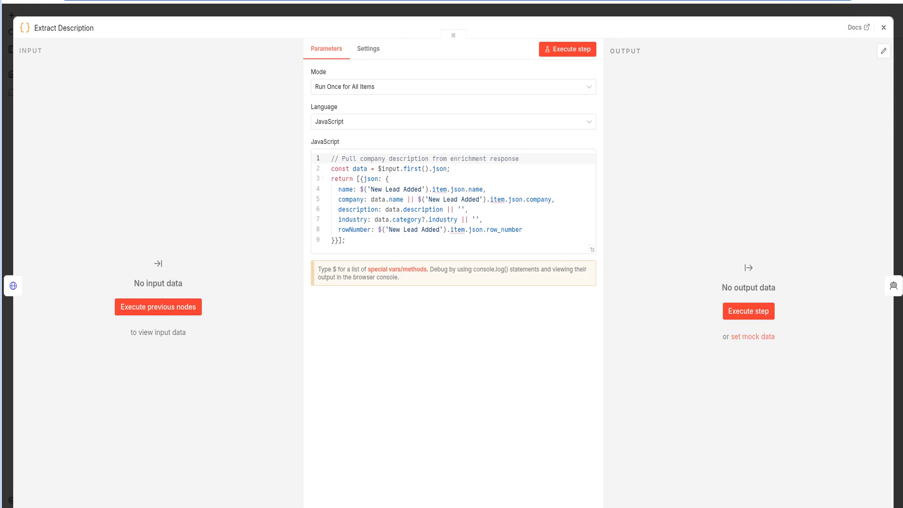
{"action": "key", "text": "Escape"}
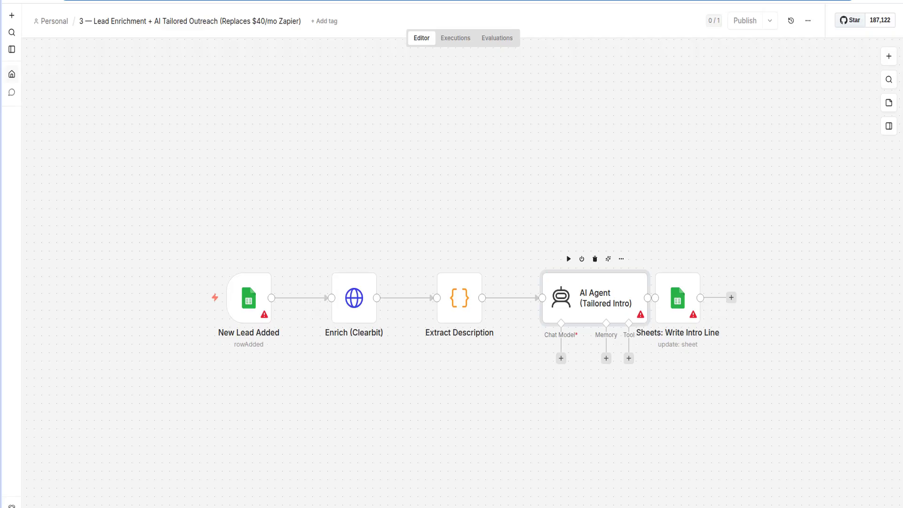
{"action": "double_click", "coordinate": [595, 297]}
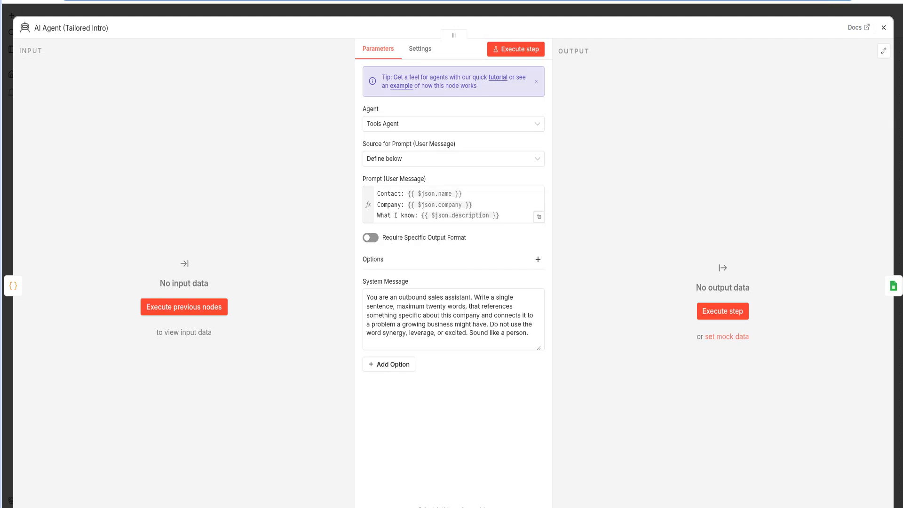
{"action": "key", "text": "Escape"}
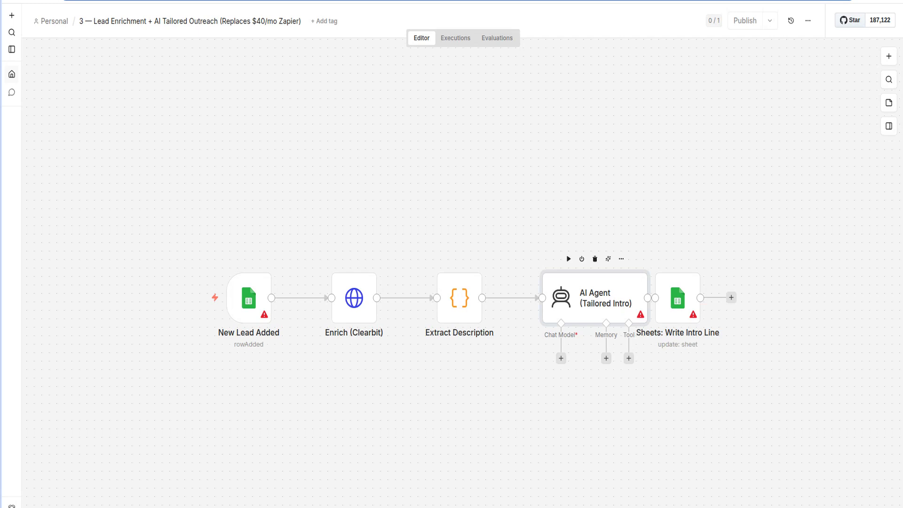
{"action": "left_click", "coordinate": [677, 298]}
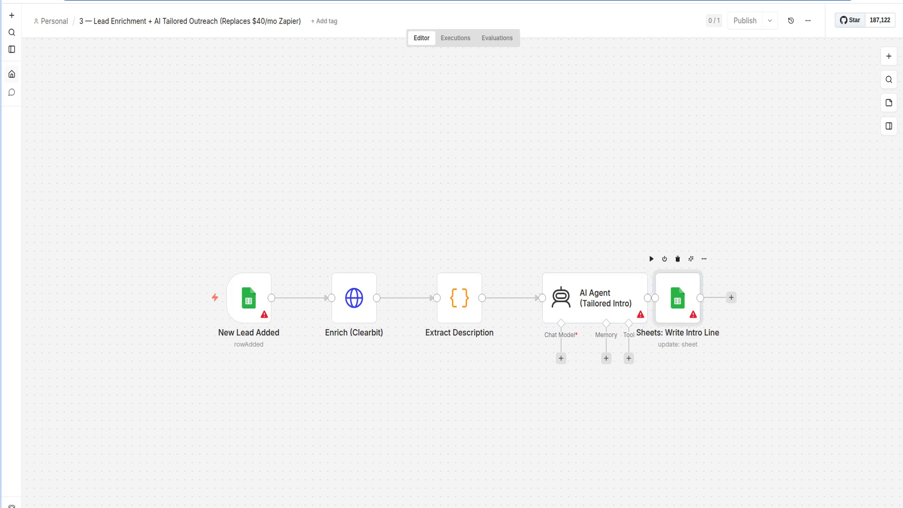
{"action": "double_click", "coordinate": [678, 297]}
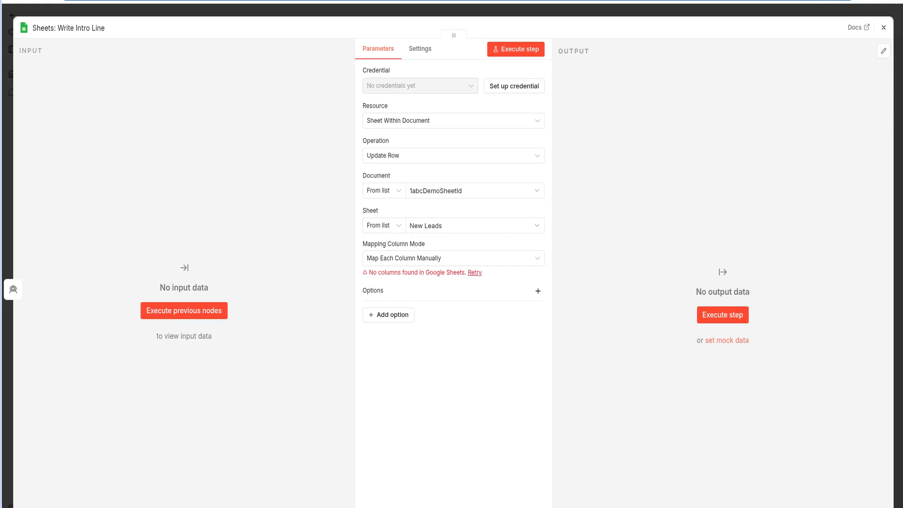
{"action": "key", "text": "Escape"}
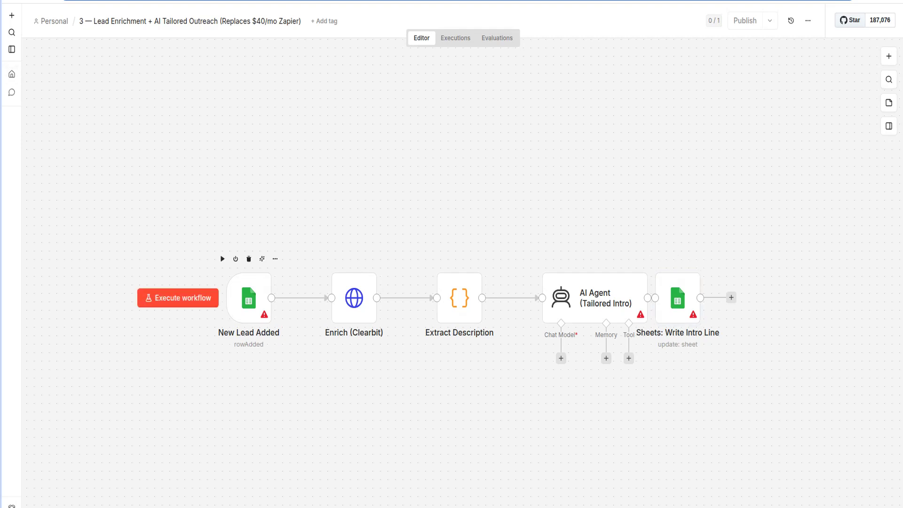
Step: Review the settings of the New Lead Added, Enrich (Clearbit), Extract Description and AI Agent (Tailored Intro) nodes again
{"action": "left_click", "coordinate": [249, 298]}
{"action": "key", "text": "Return"}
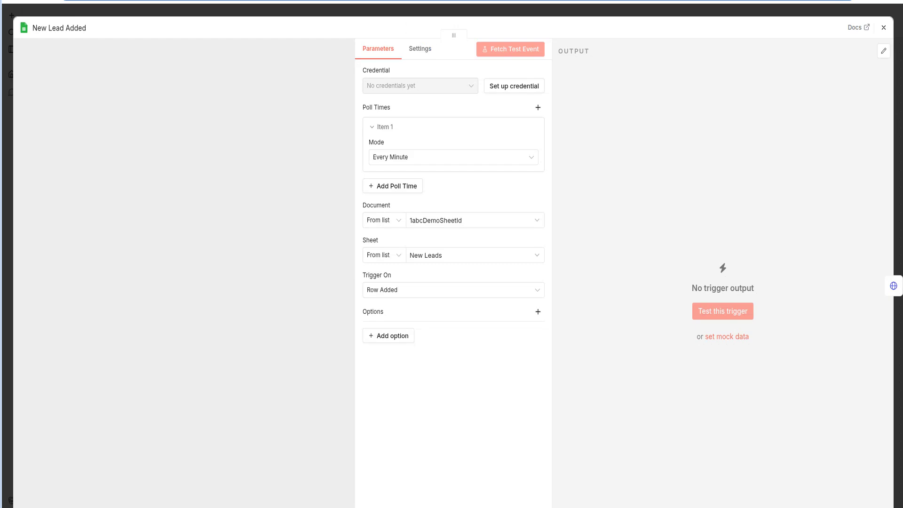
{"action": "key", "text": "Escape"}
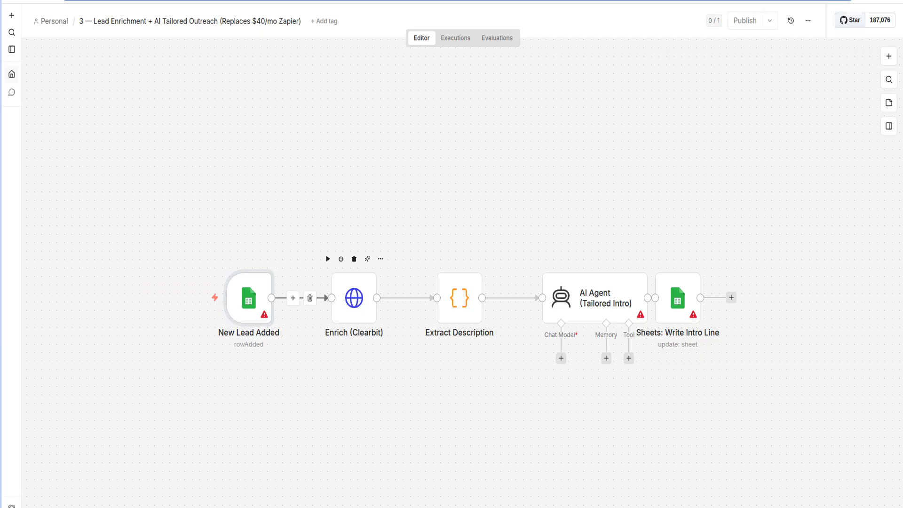
{"action": "left_click", "coordinate": [354, 298]}
{"action": "key", "text": "Return"}
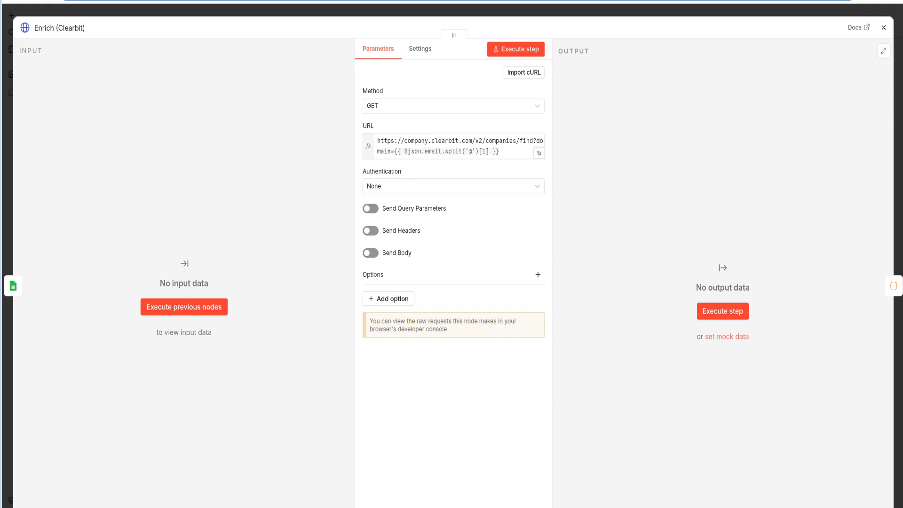
{"action": "key", "text": "Escape"}
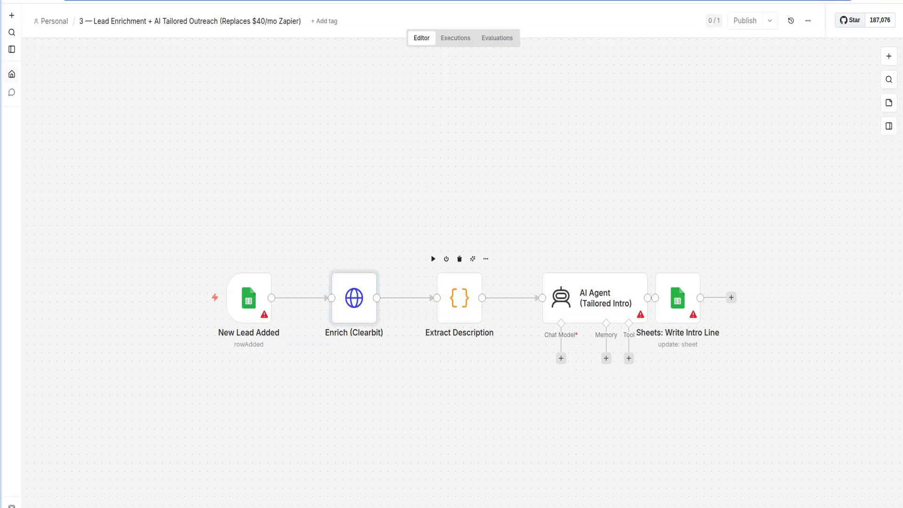
{"action": "left_click", "coordinate": [460, 298]}
{"action": "key", "text": "Return"}
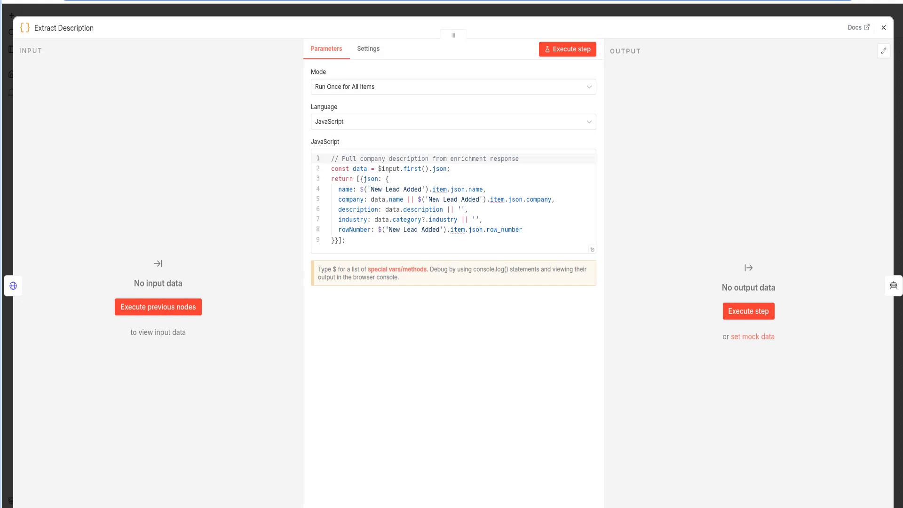
{"action": "key", "text": "Escape"}
{"action": "double_click", "coordinate": [595, 297]}
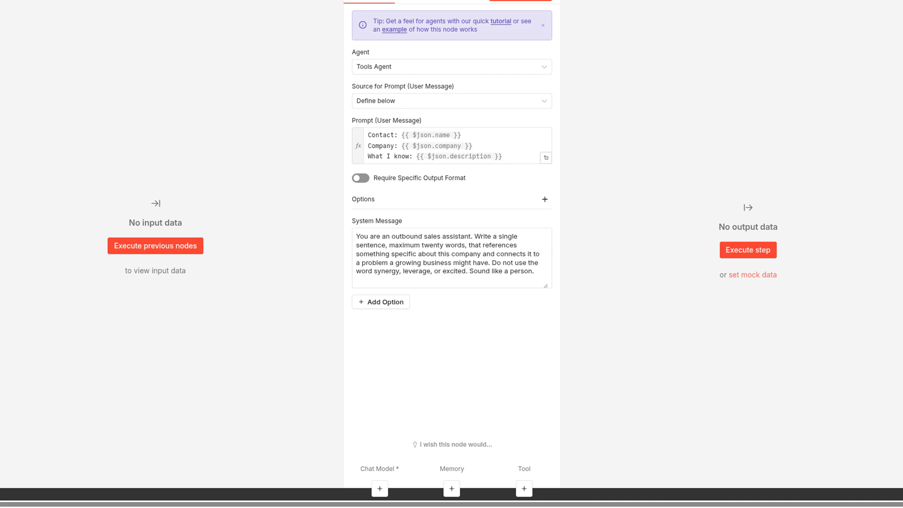
{"action": "key", "text": "Escape"}
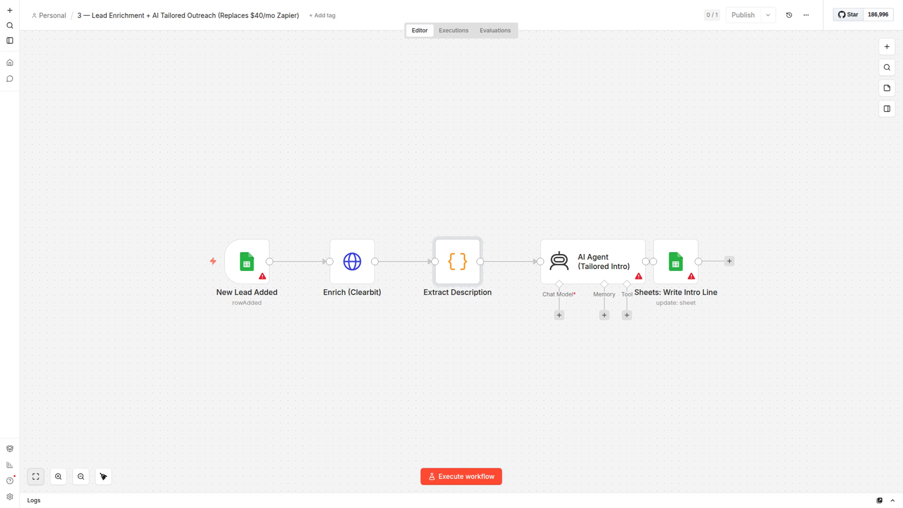